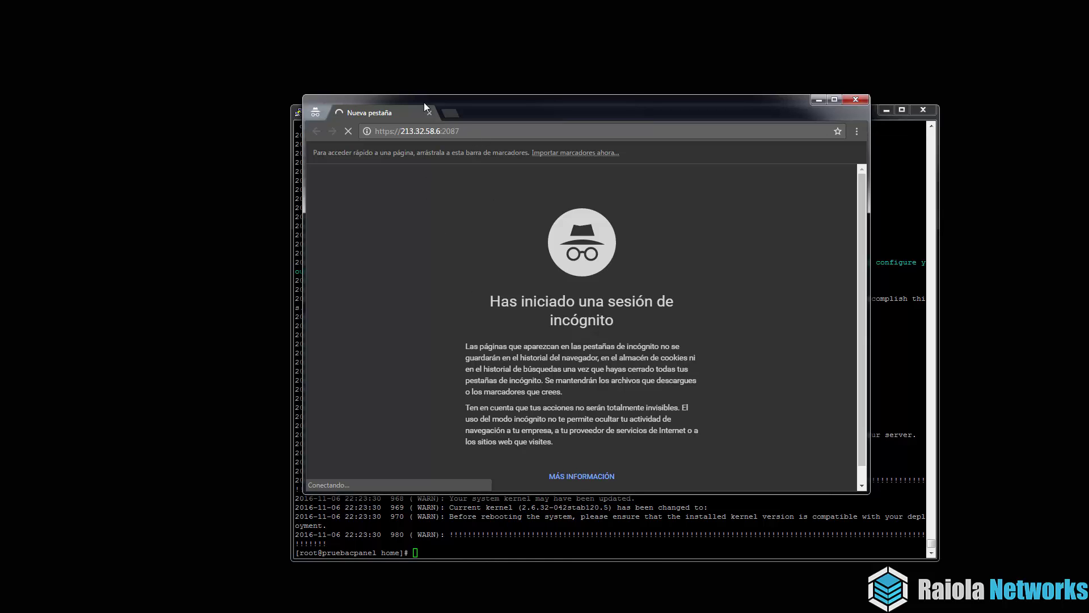
Bring the PuTTY terminal to the front once the cPanel & WHM 11.60 install finishes.
key("alt+Tab")
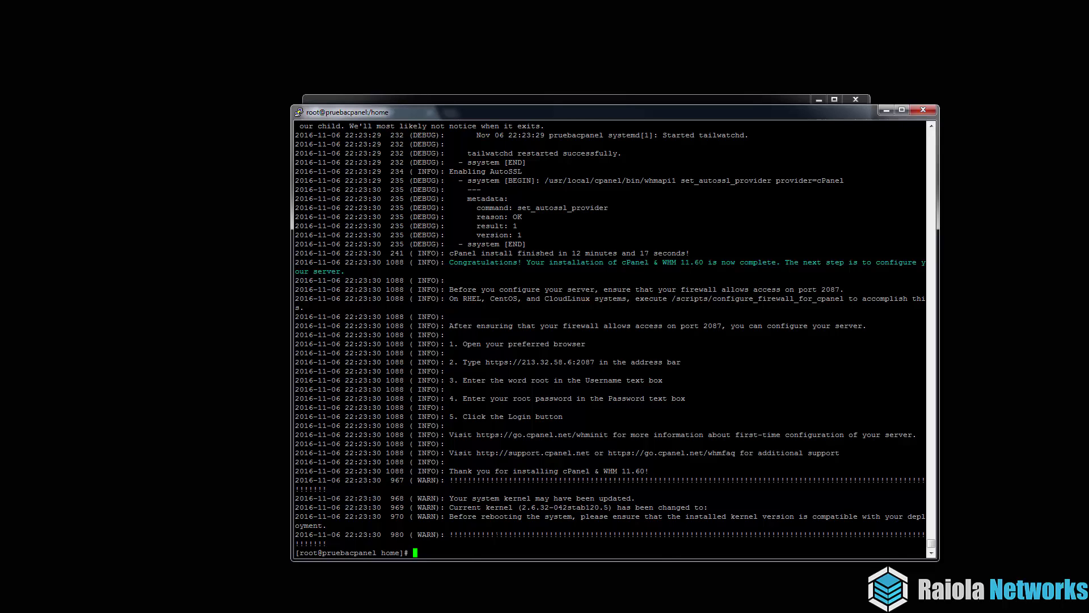
Stop the iptables firewall with 'service iptables stop' and return to Chrome.
type("service iptables stopo")
key("BackSpace")
key("Return")
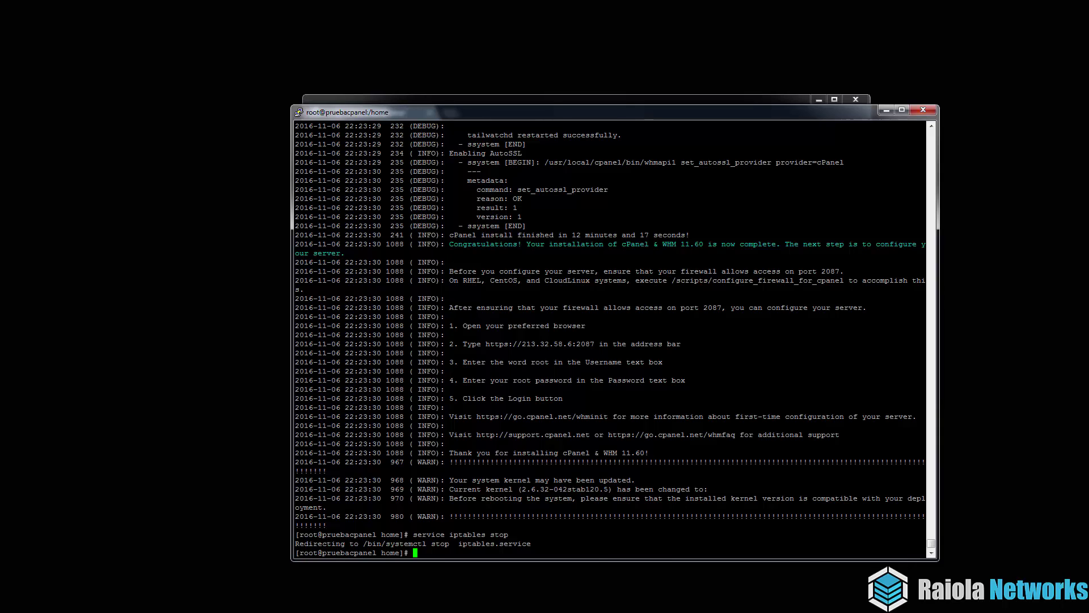
key("alt+Tab")
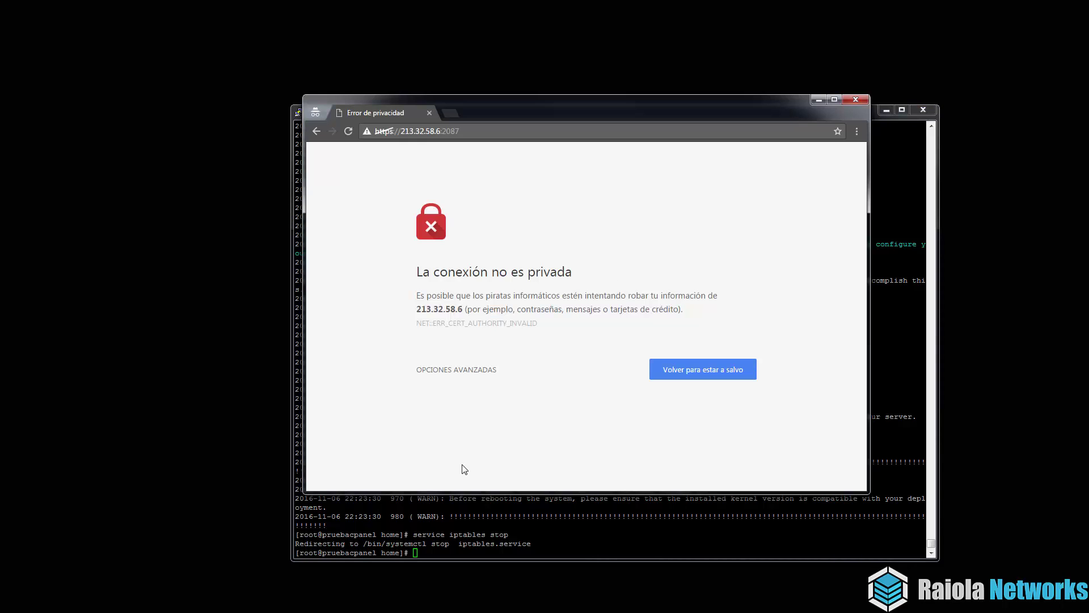
Proceed past the certificate privacy warning to 213.32.58.6 and maximize Chrome.
left_click(451, 370)
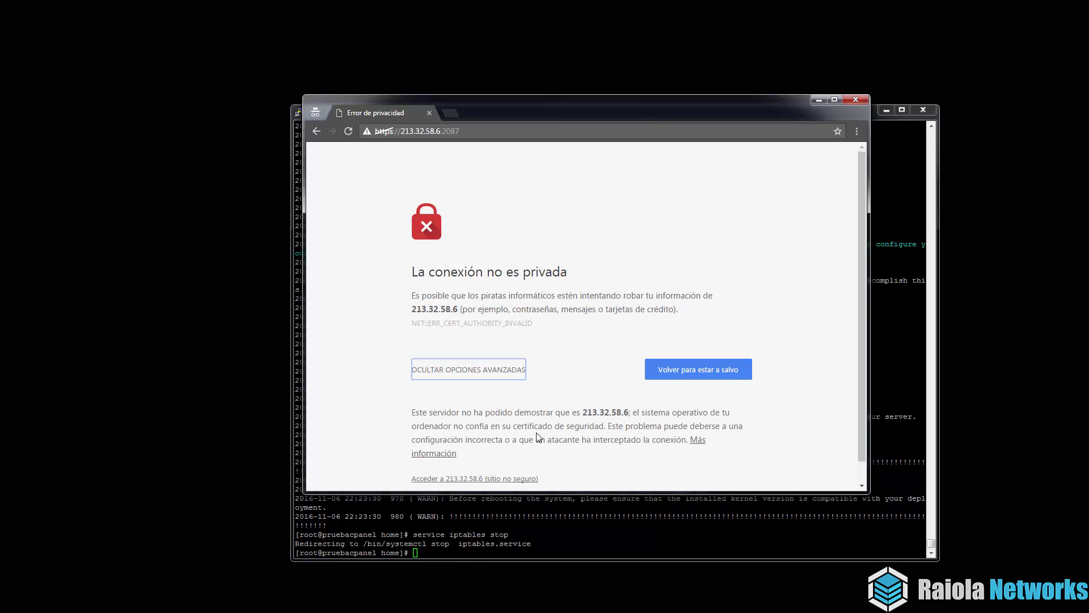
left_click(503, 472)
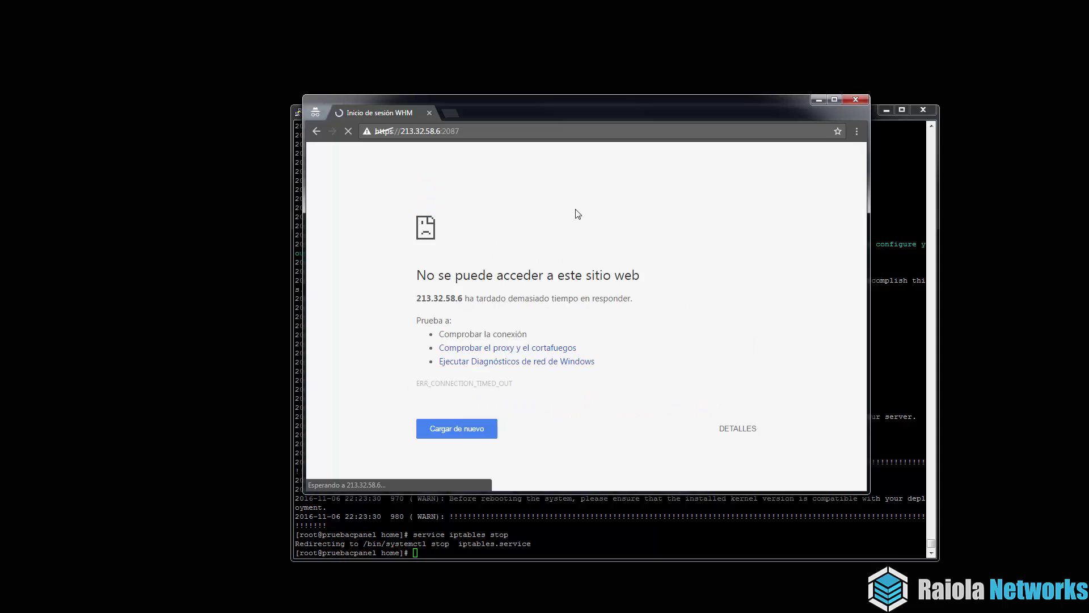
double_click(571, 107)
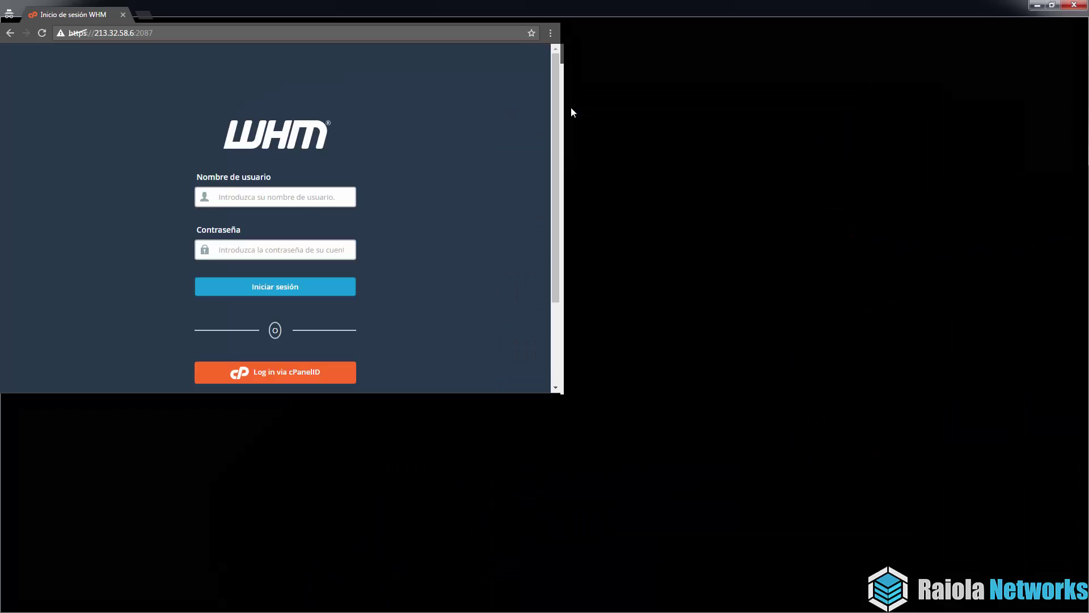
Log in to WHM as root with the administrator password.
left_click(525, 186)
type("root")
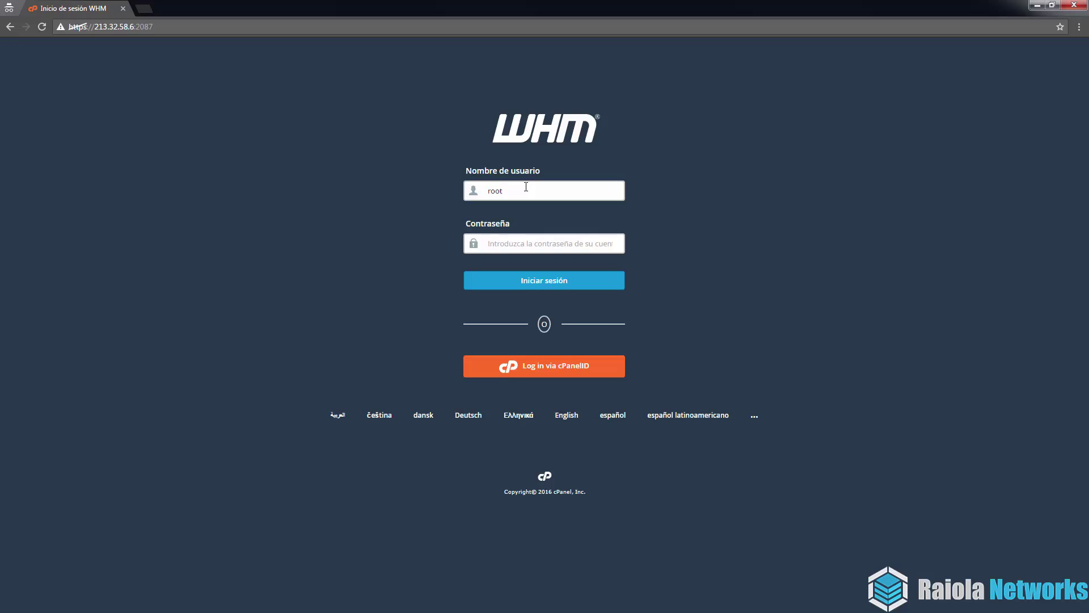
key("Tab")
type("****")
key("Return")
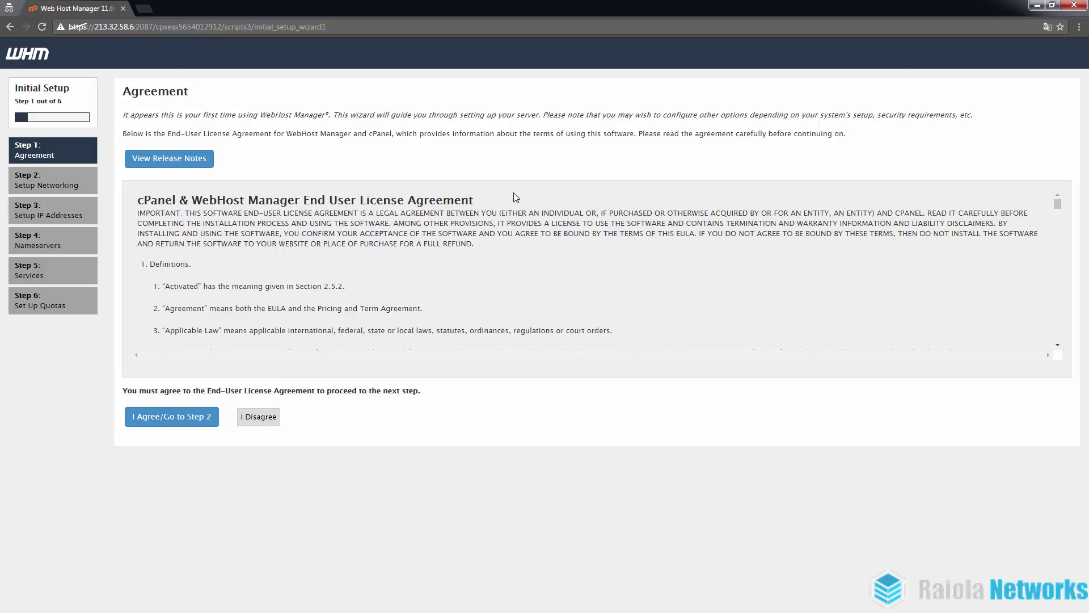
Accept the license agreement and enter the administrator's contact e-mail address.
left_click(187, 428)
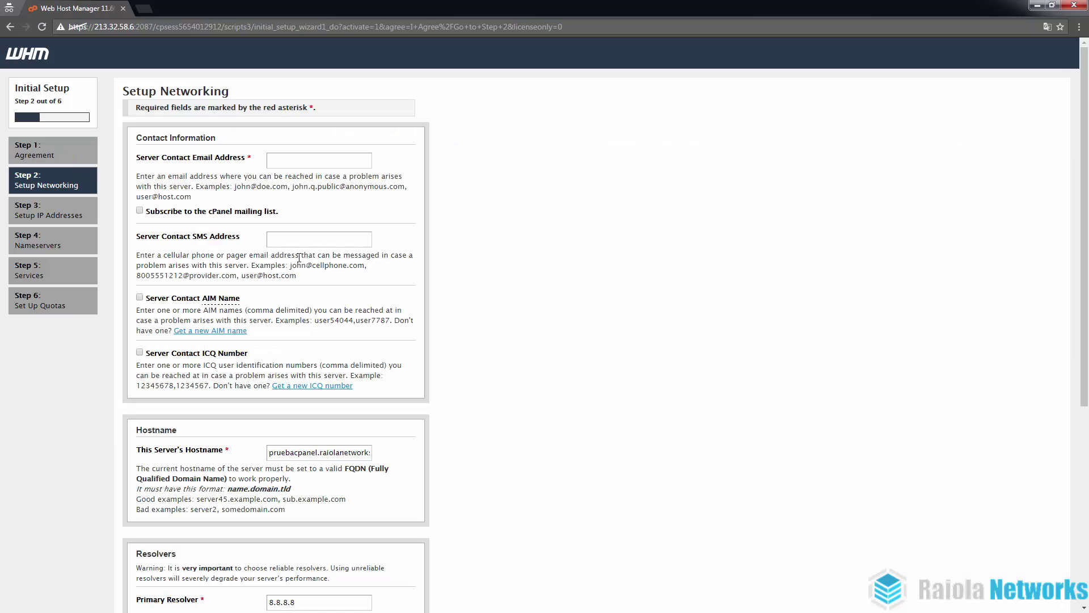
left_click(318, 166)
type("alvar")
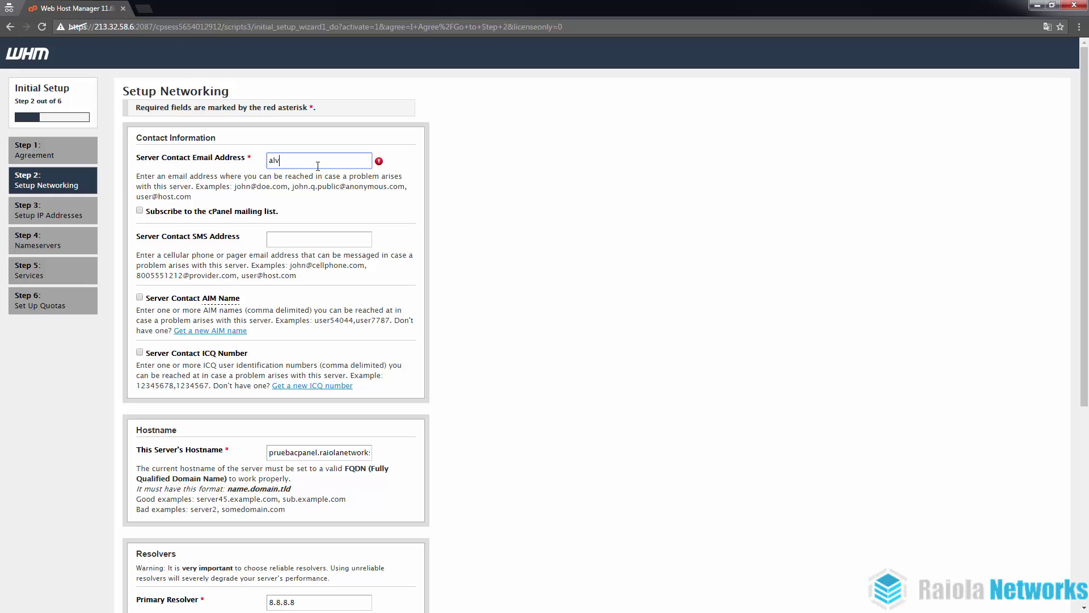
key("BackSpace")
key("BackSpace")
key("BackSpace")
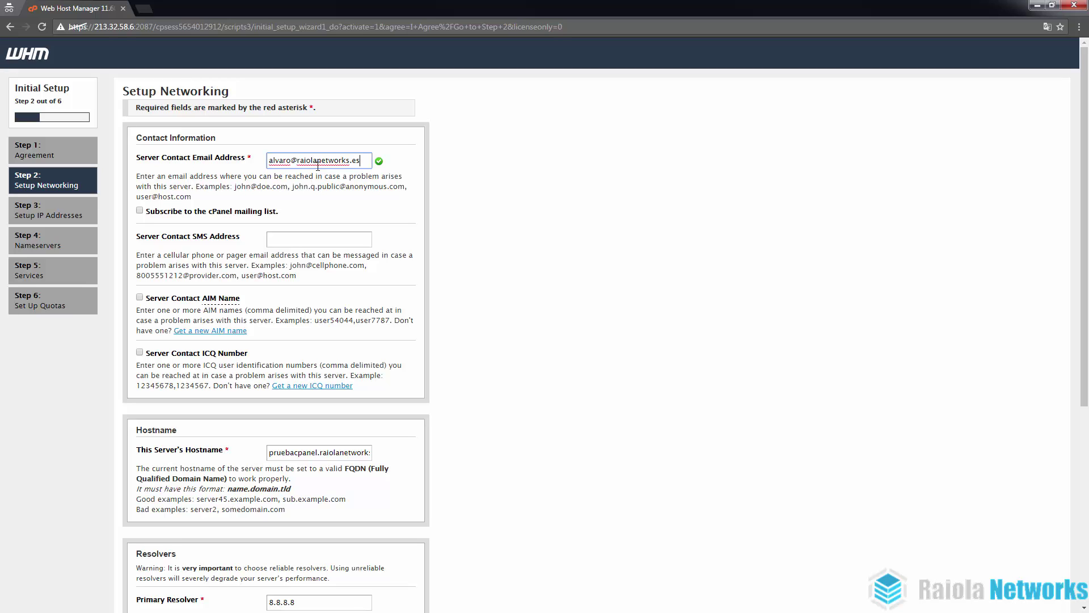
left_click(627, 215)
Review the hostname and resolvers, keep venet0:0 as the main device, and submit.
scroll(355, 270, "down", 1)
scroll(354, 270, "down", 4)
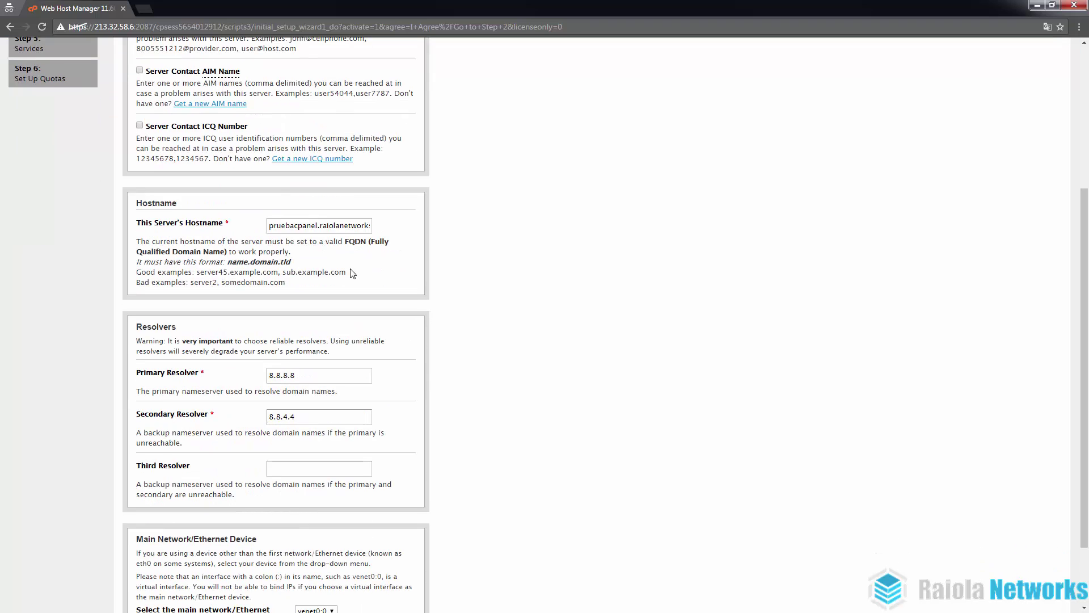
scroll(293, 210, "up", 4)
scroll(327, 285, "down", 4)
left_click(298, 226)
double_click(286, 225)
left_click(421, 228)
left_click_drag(228, 264, 315, 265)
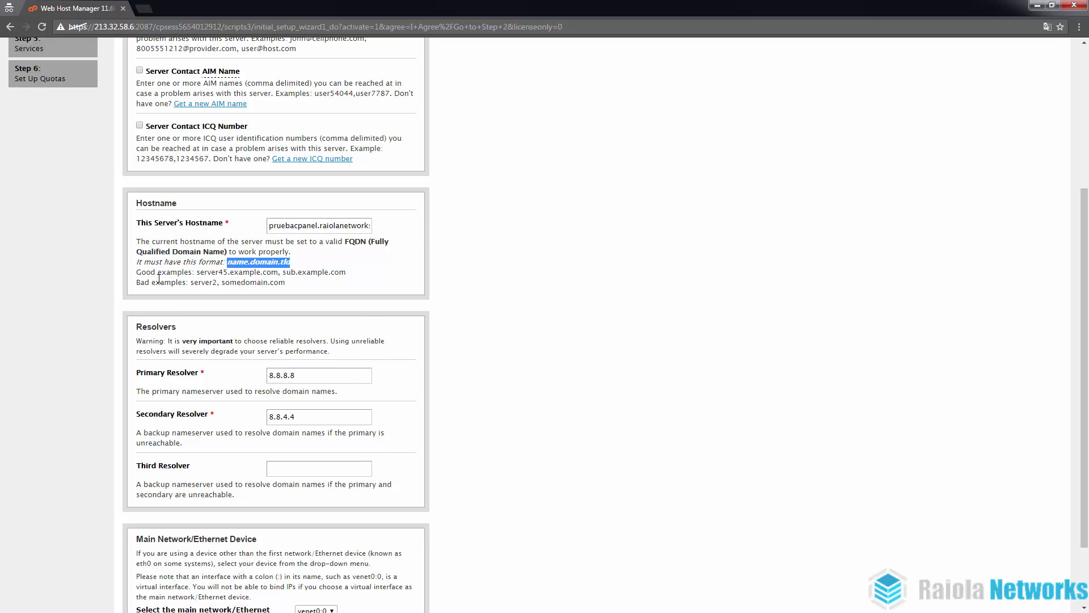
scroll(217, 284, "down", 3)
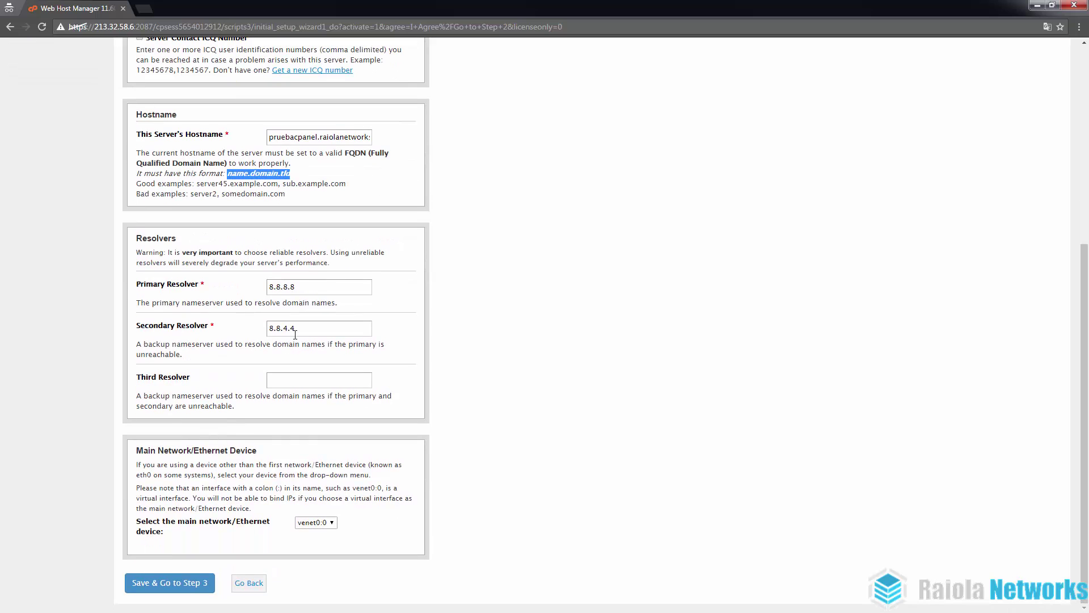
left_click(536, 339)
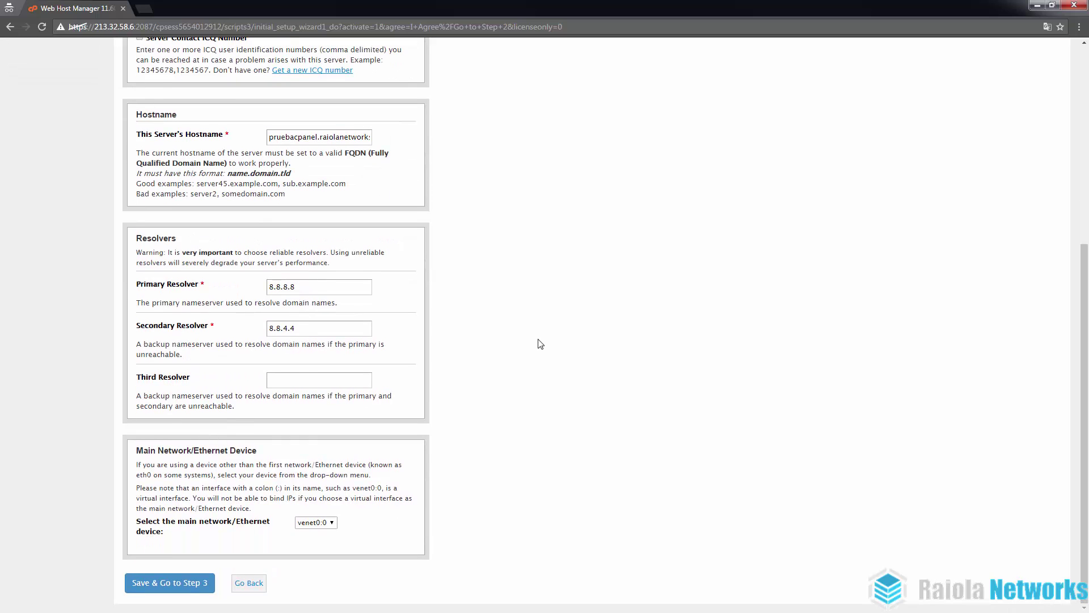
left_click(328, 523)
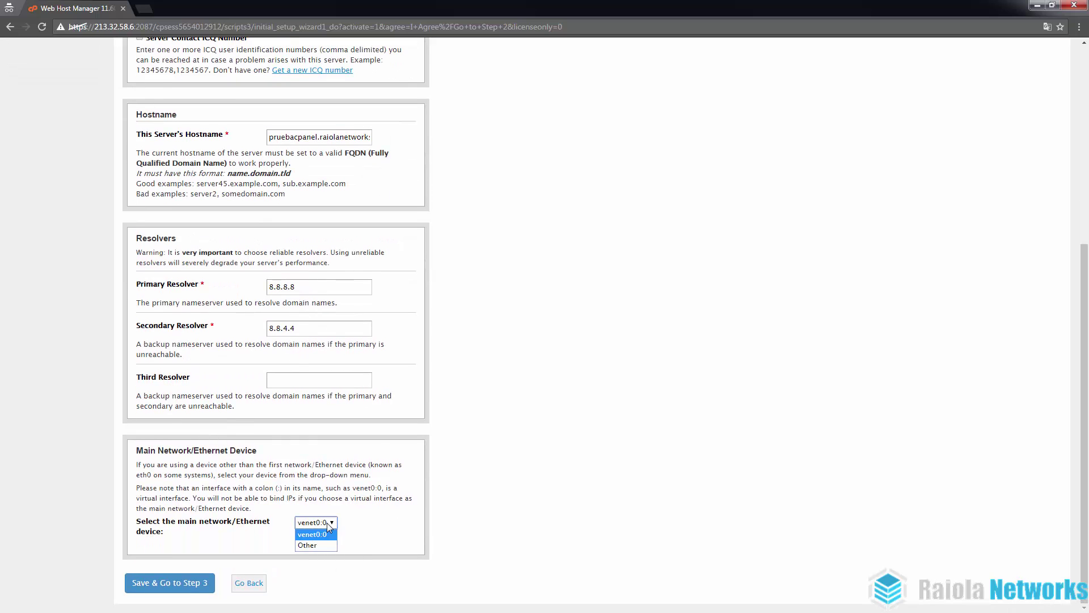
left_click(328, 522)
left_click(200, 582)
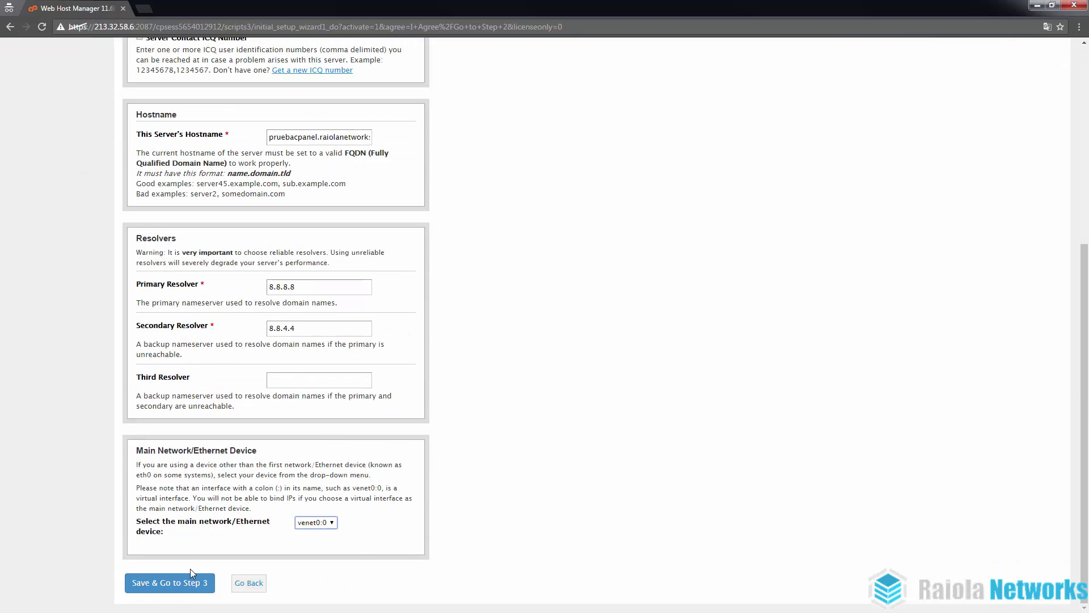
Save the networking settings and pass the IP addresses step to reach Nameservers.
left_click(175, 583)
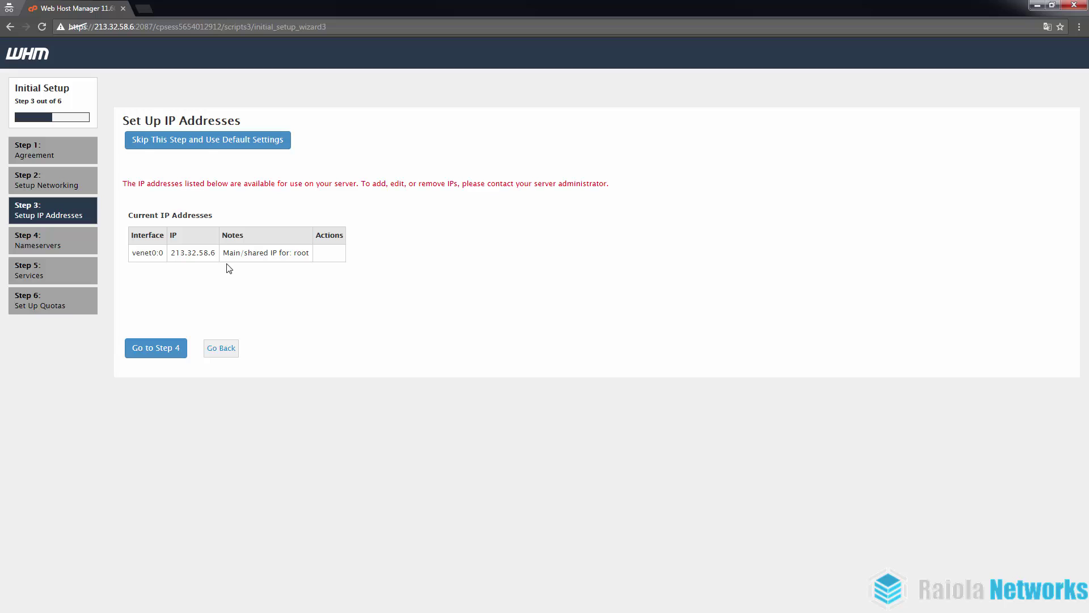
left_click(168, 357)
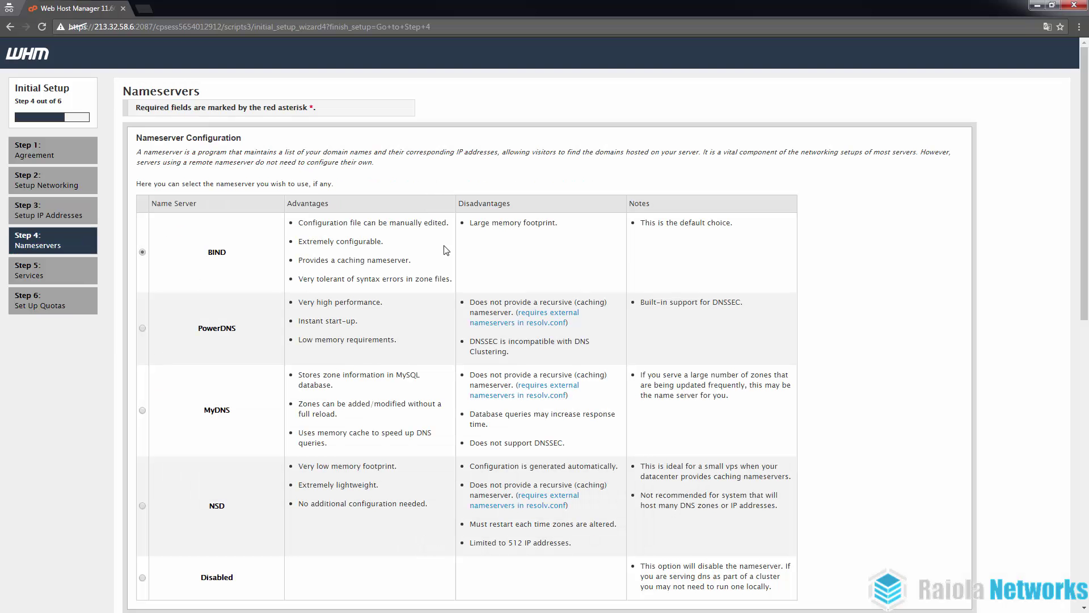
scroll(235, 244, "down", 3)
scroll(235, 244, "up", 3)
scroll(171, 258, "down", 9)
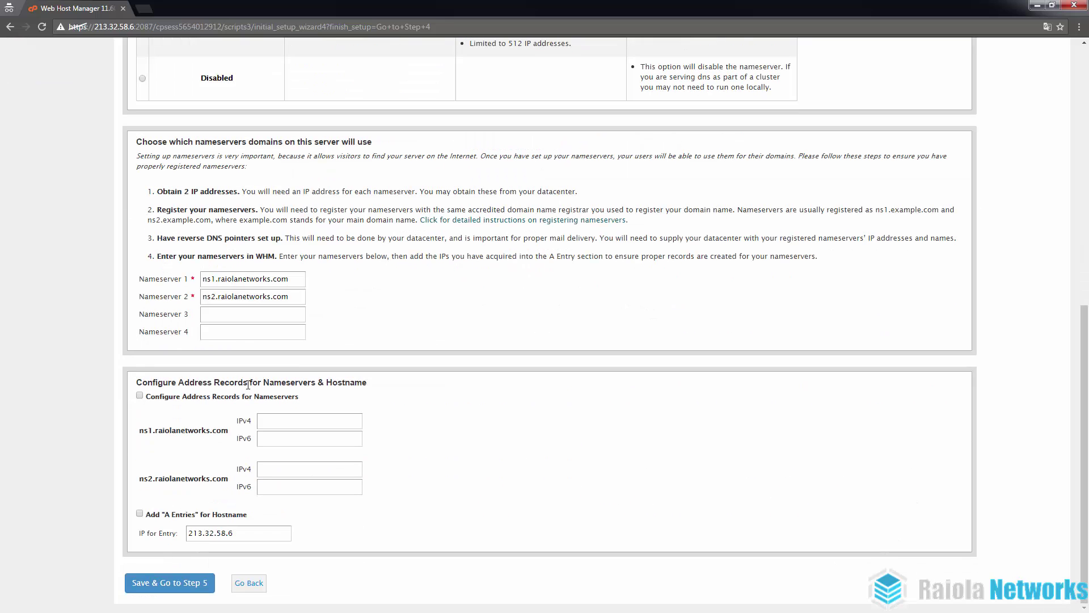
left_click(296, 279)
left_click_drag(289, 279, 175, 283)
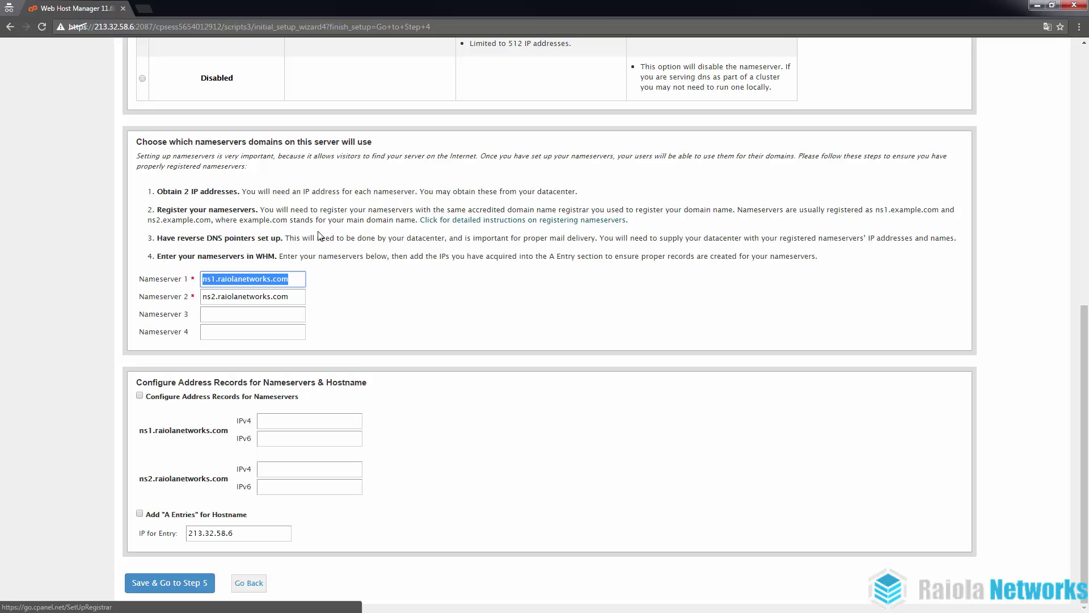
left_click(285, 278)
triple_click(249, 278)
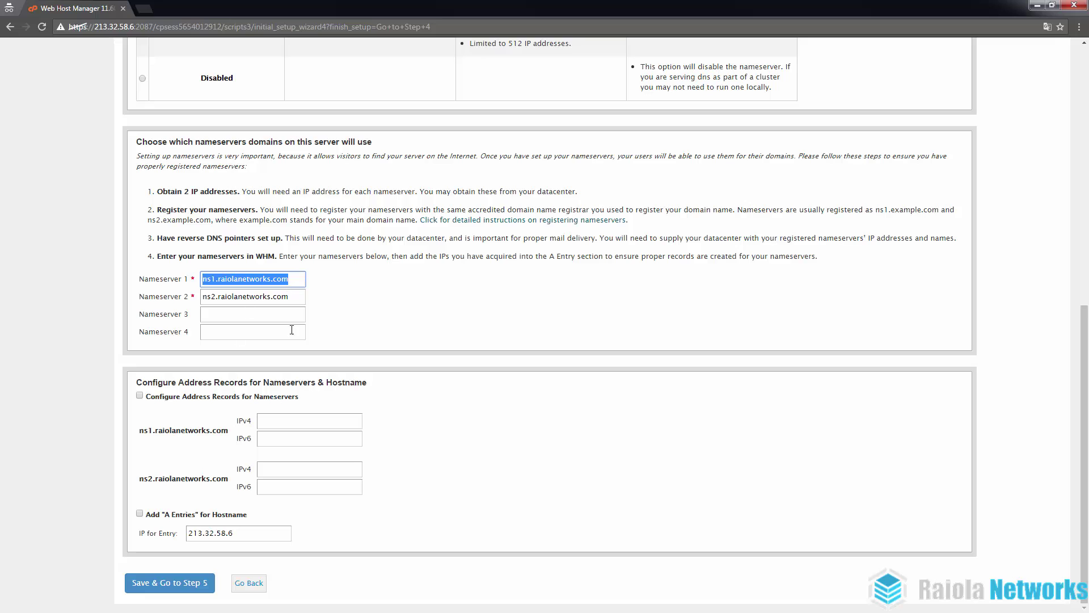
Save the nameservers, then submit Services with cPHulk's advanced settings toggled back off.
left_click(163, 586)
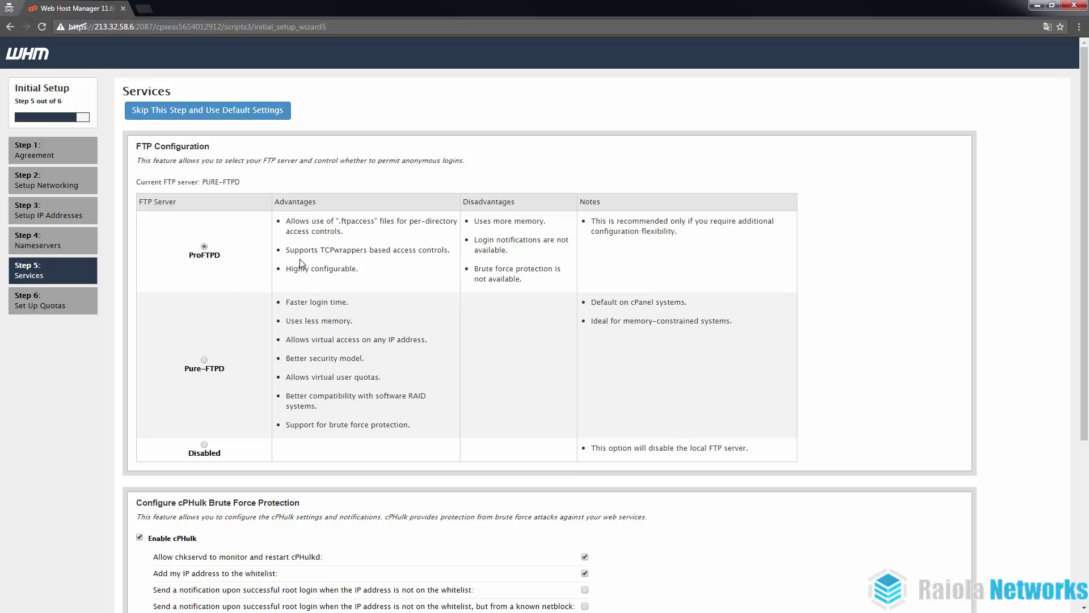
scroll(302, 262, "down", 5)
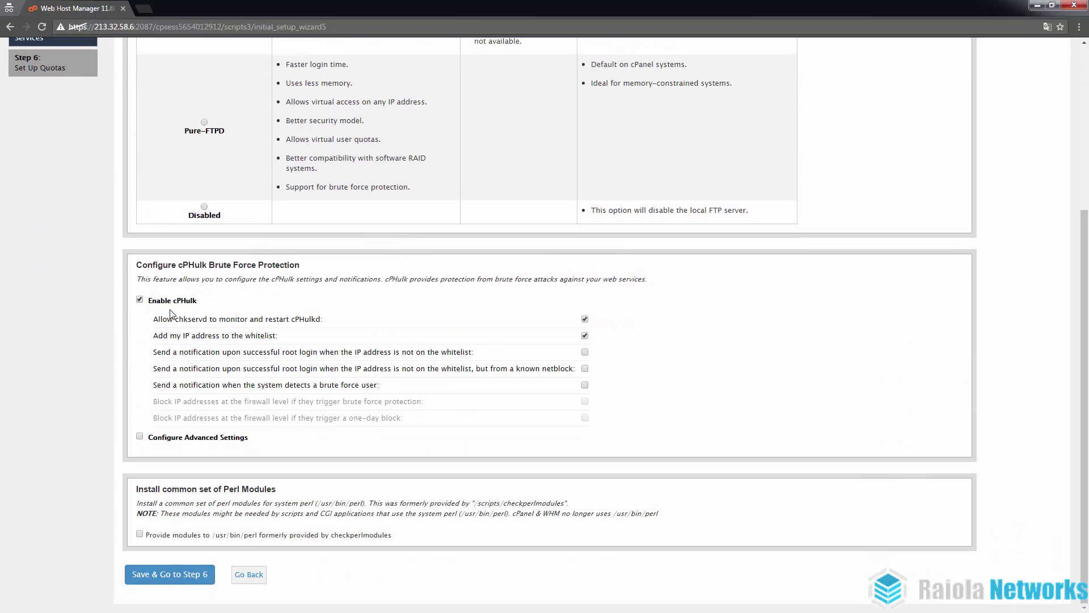
left_click(182, 441)
scroll(183, 442, "down", 5)
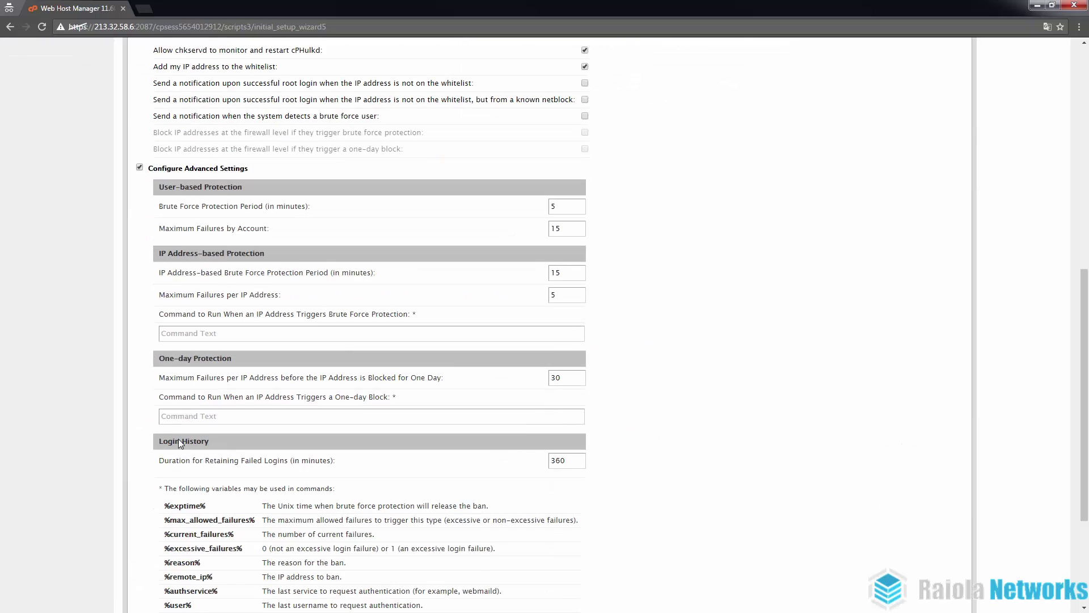
scroll(192, 396, "down", 3)
scroll(191, 400, "up", 5)
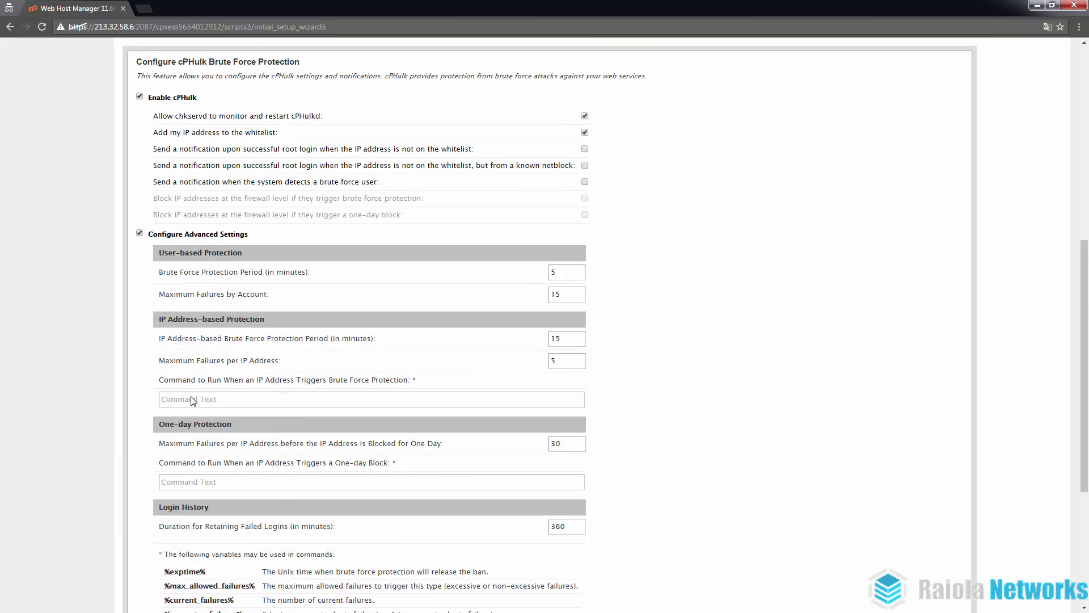
left_click(160, 266)
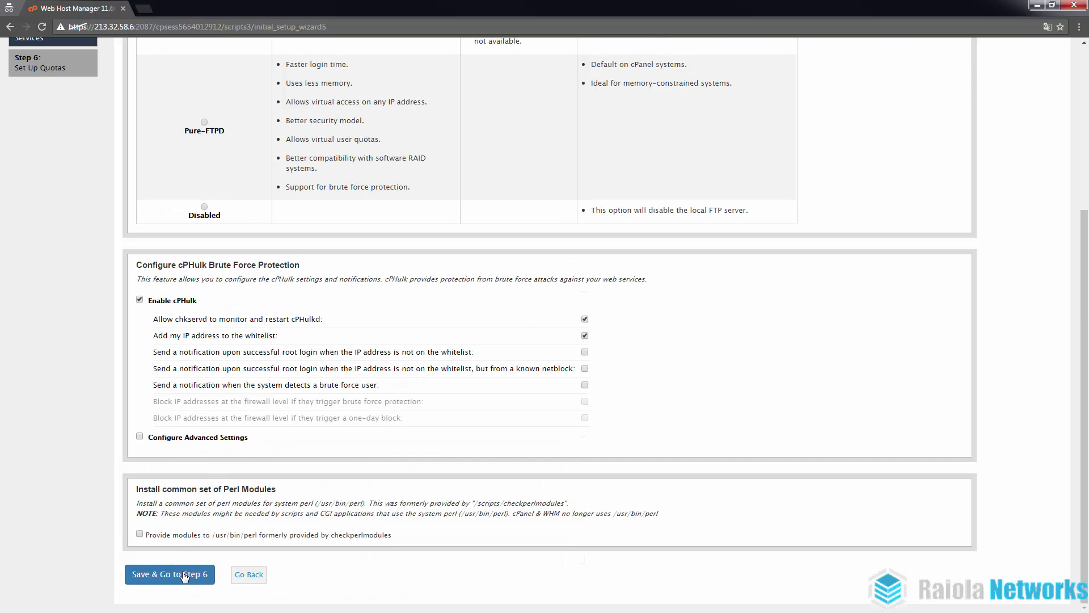
left_click(164, 575)
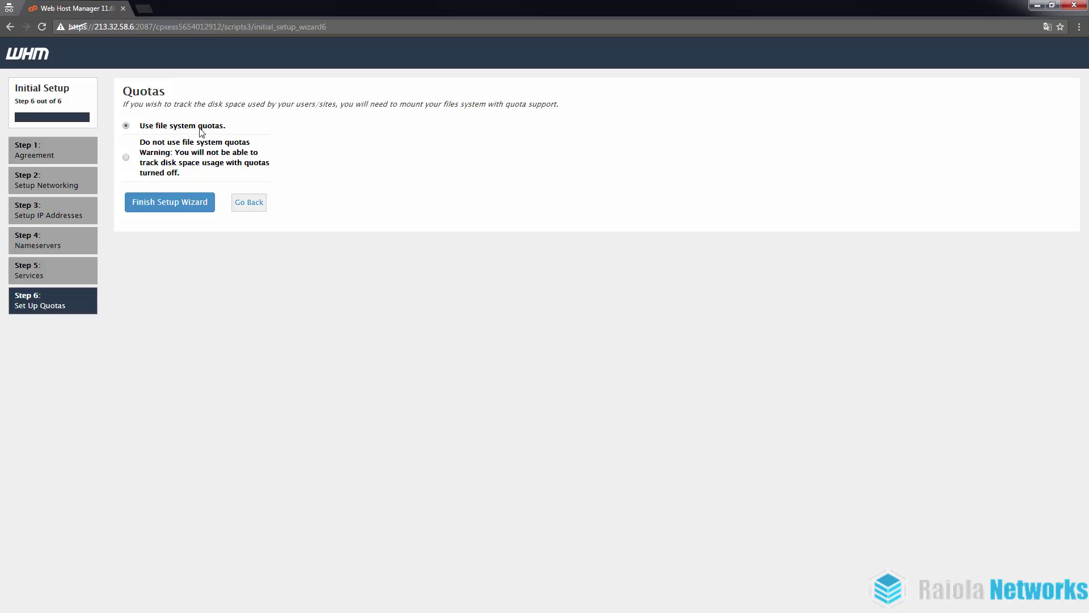
Finish the wizard, mark PHP-FPM Service for cPanel as Enable, and exit to WHM.
left_click(184, 211)
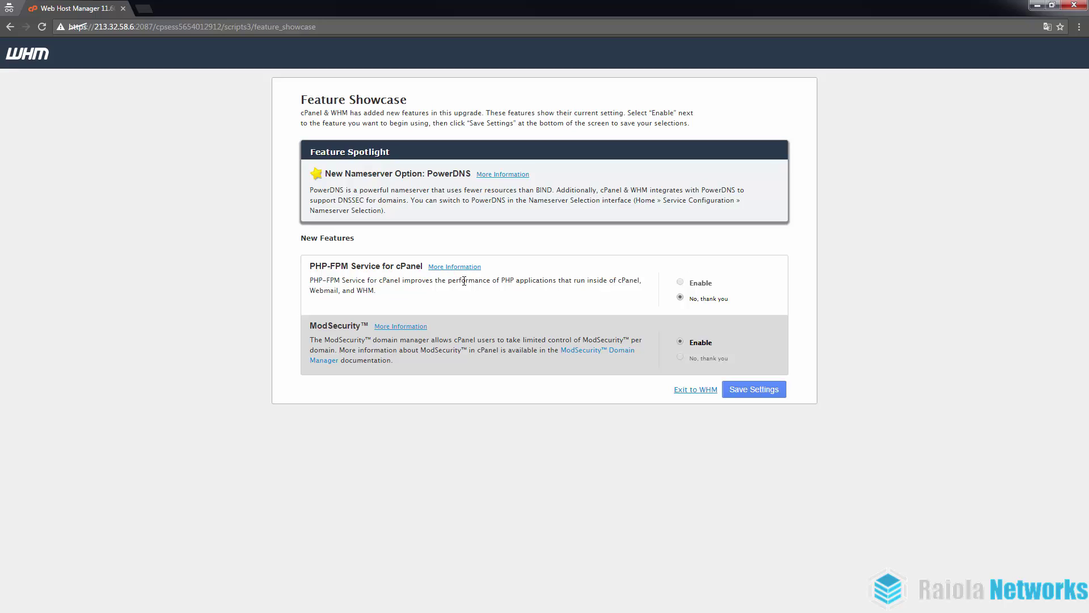
left_click(681, 283)
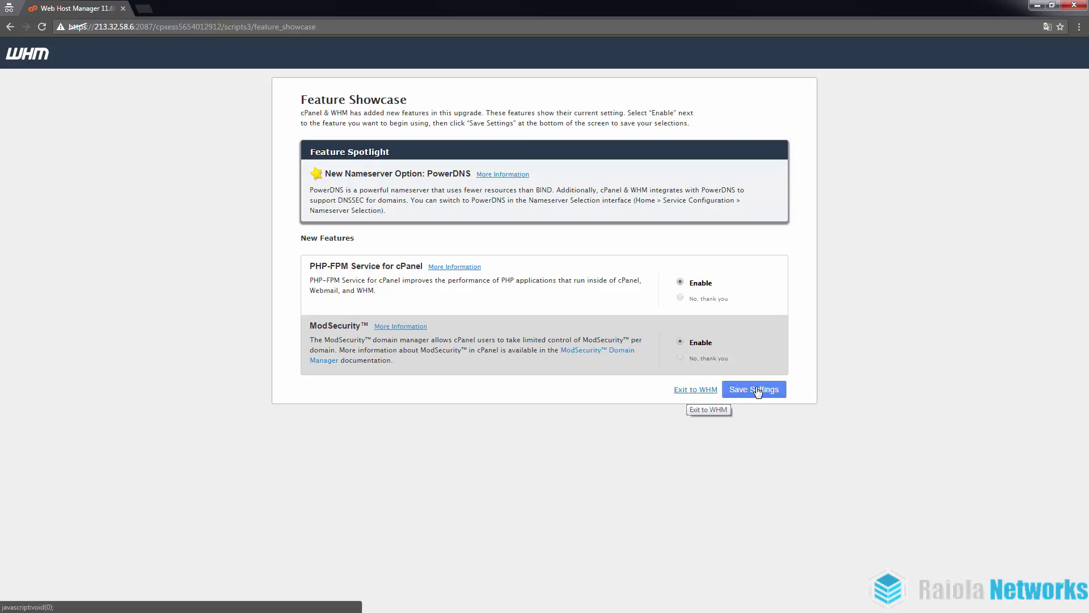
left_click(683, 391)
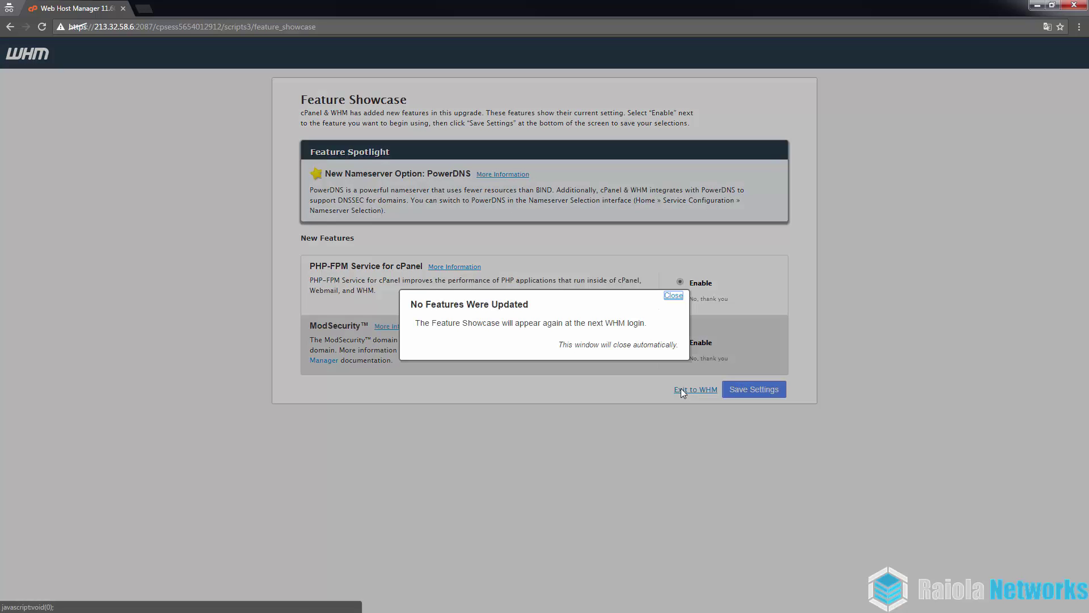